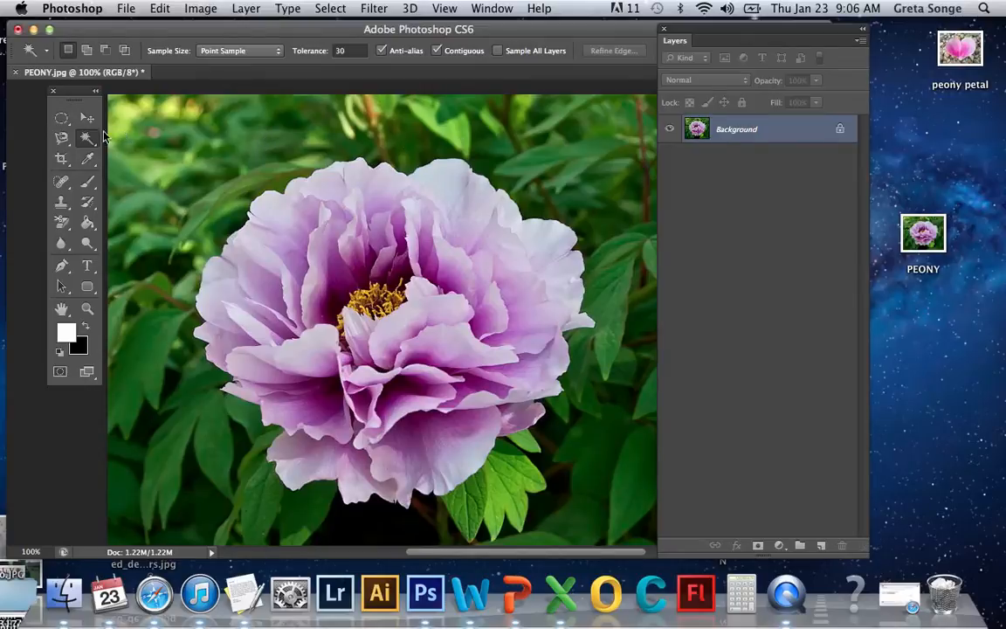
Select the Rectangular Marquee tool, zoom to 300% and draw a rectangular selection over the blurred leaves at upper left
left_click_drag(61, 118, 123, 116)
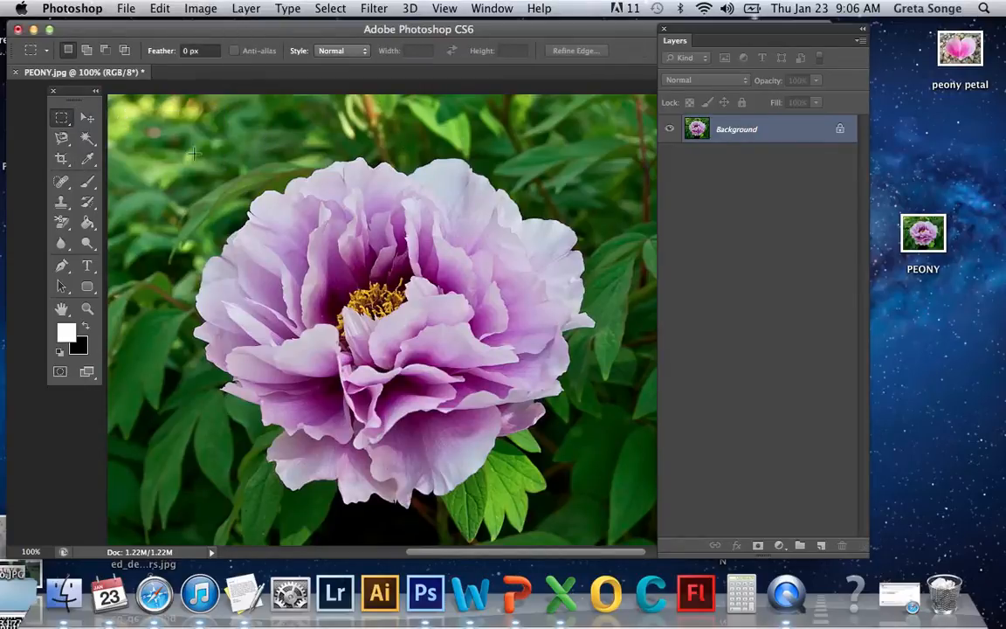
key("super+plus")
key("super+plus")
scroll(194, 154, "left", 10)
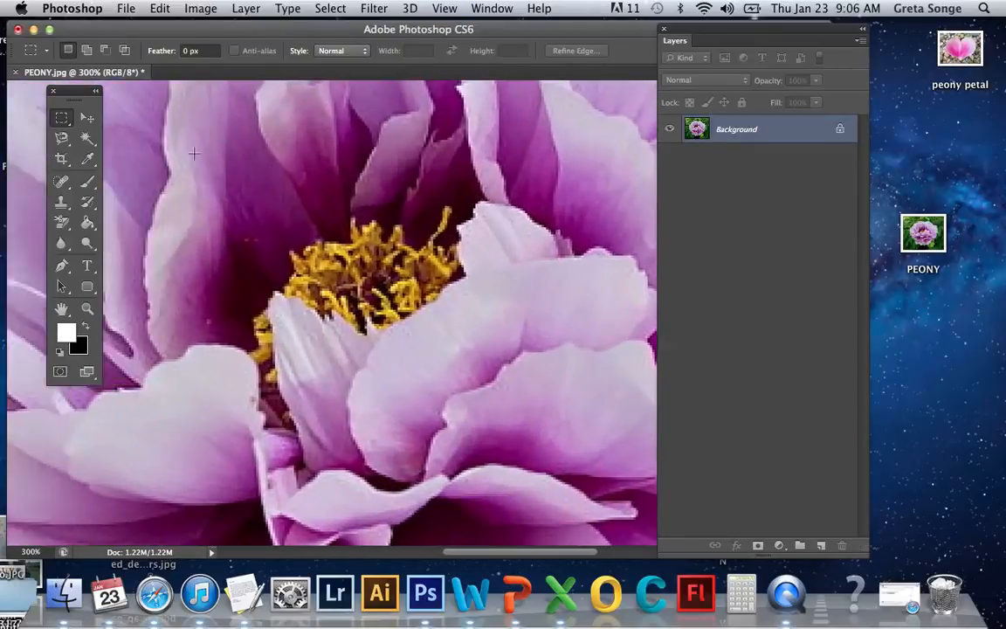
scroll(194, 154, "up", 3)
scroll(194, 153, "up", 10)
scroll(193, 153, "down", 5)
scroll(194, 154, "right", 3)
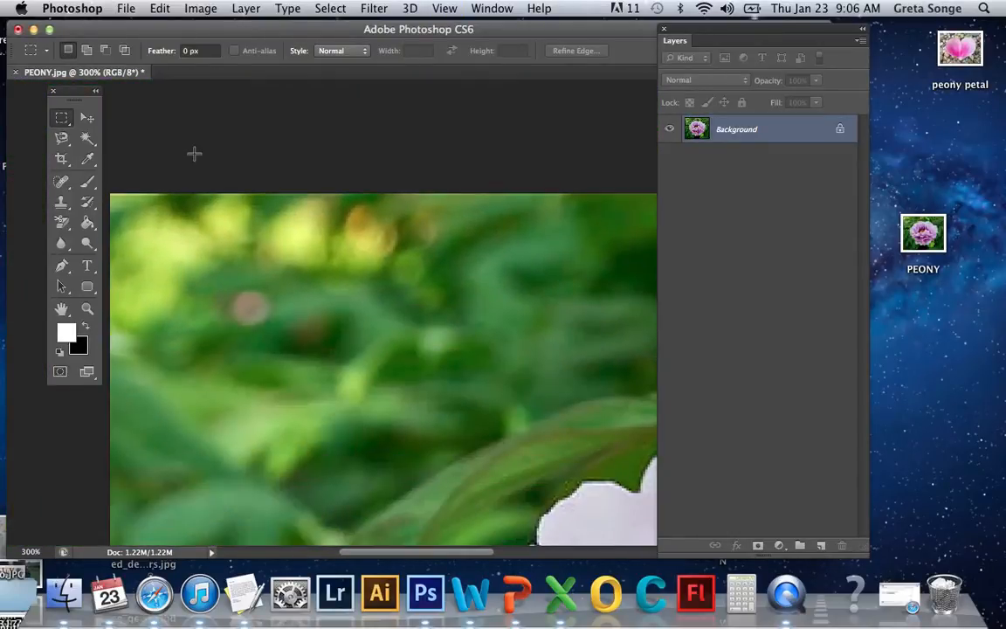
scroll(194, 154, "down", 4)
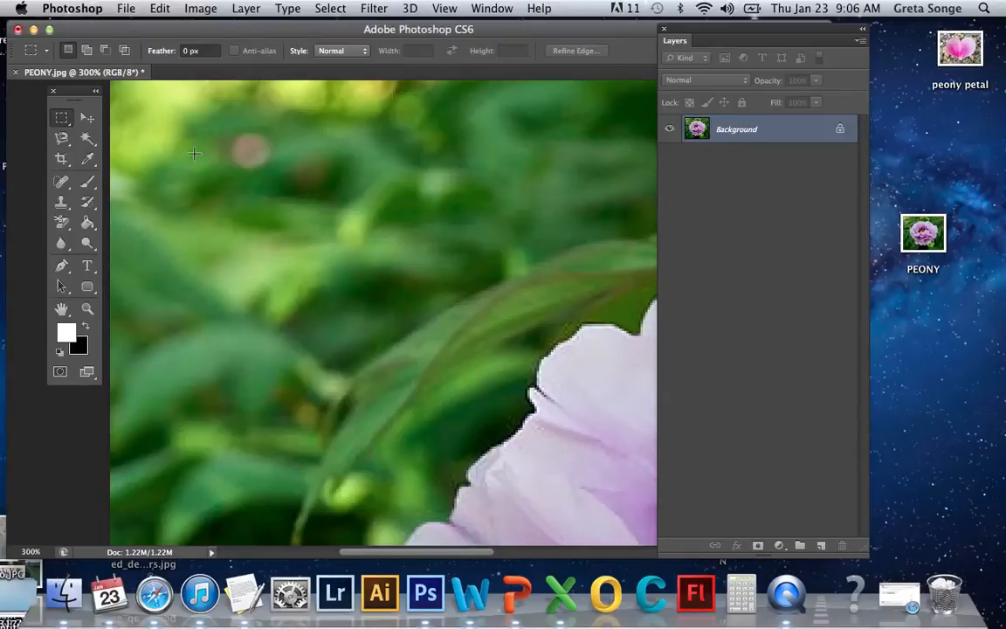
left_click_drag(138, 109, 346, 257)
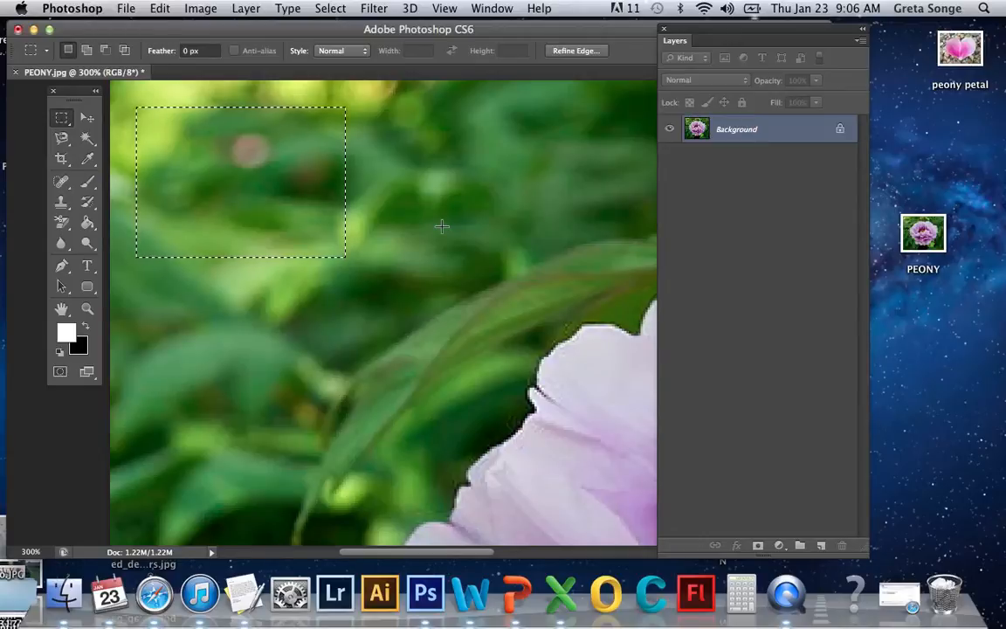
Add three more overlapping rectangles to the marquee selection, extending it right and downward toward the petal
key("shift")
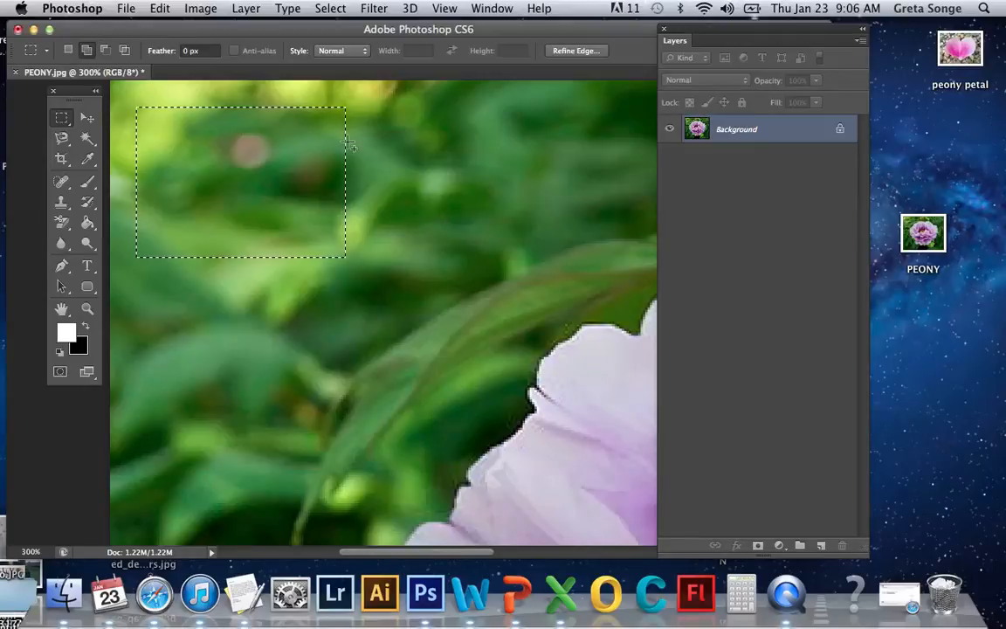
left_click_drag(330, 110, 476, 221)
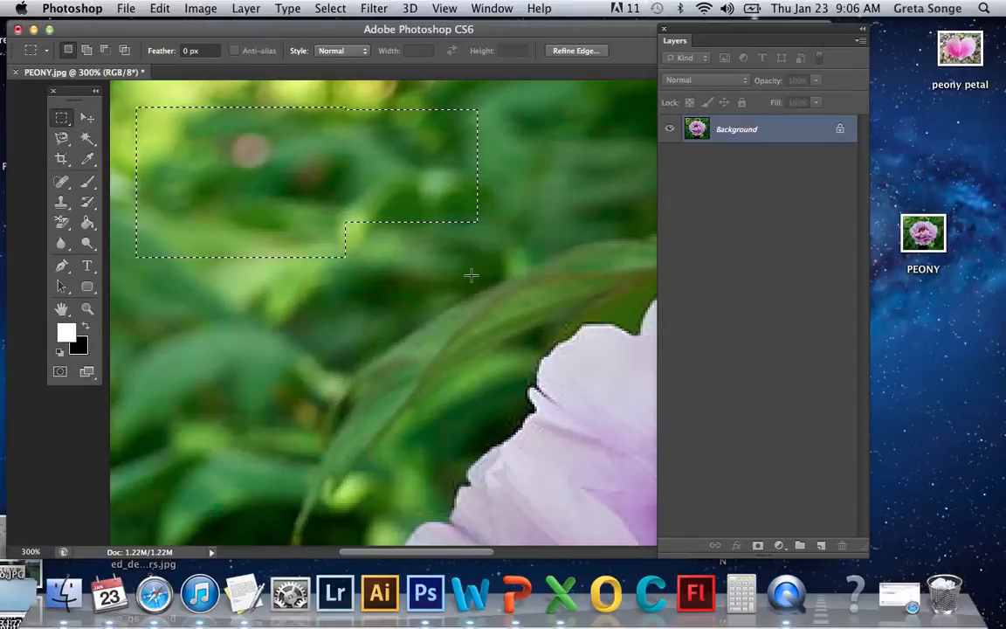
key("shift")
left_click_drag(418, 209, 513, 357)
left_click_drag(317, 202, 441, 314)
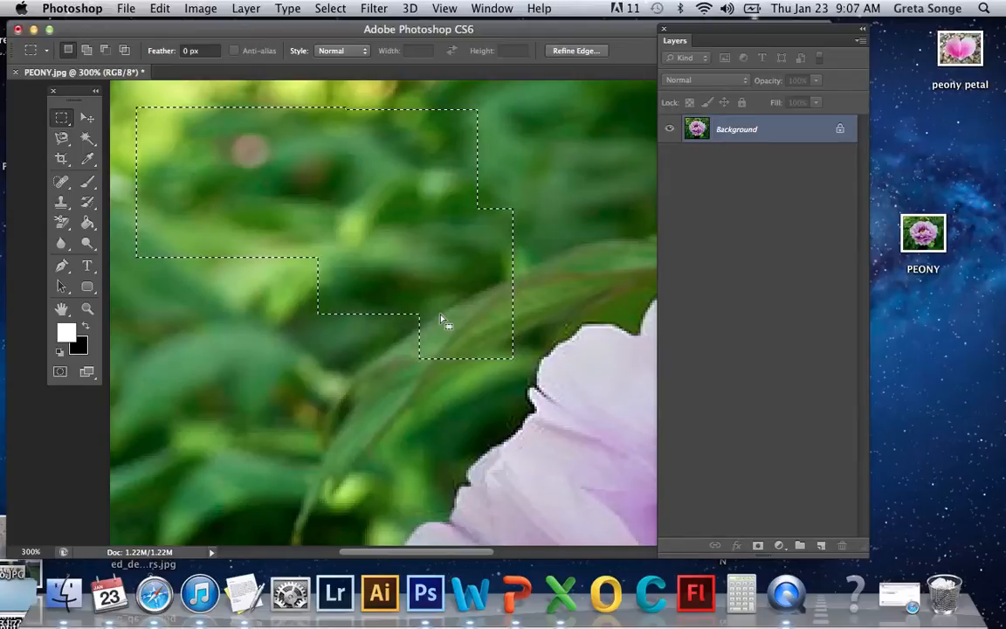
Subtract several rectangular areas from the middle and lower edge of the marquee selection
key("alt")
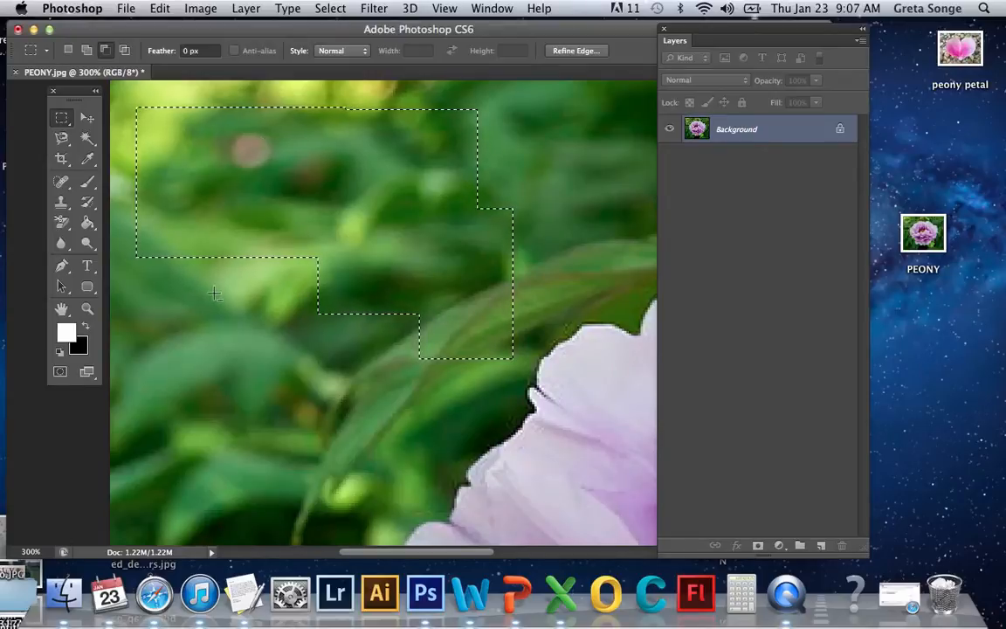
left_click_drag(214, 294, 395, 279)
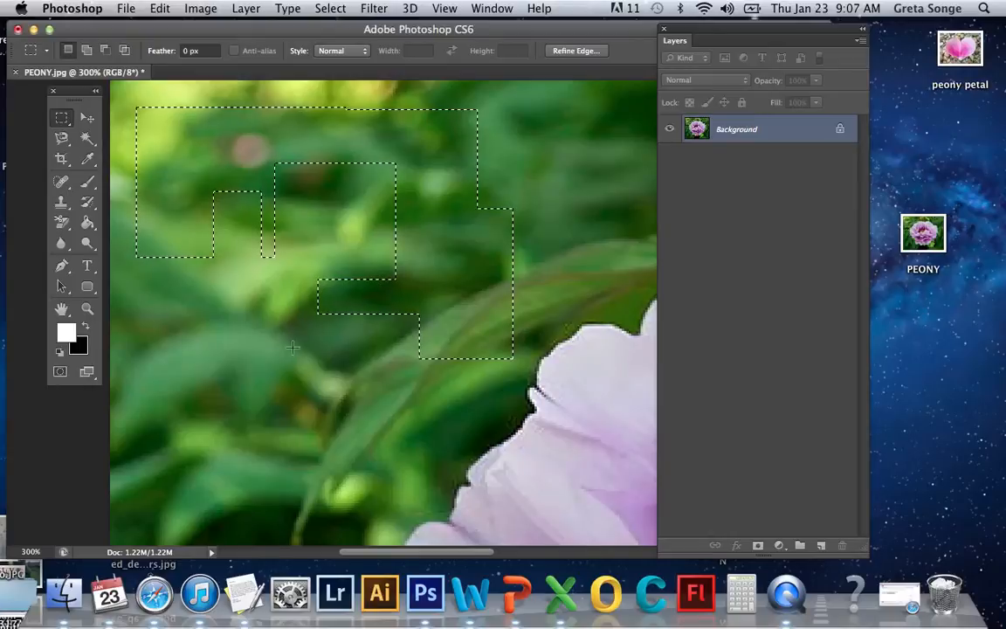
left_click_drag(343, 353, 297, 257)
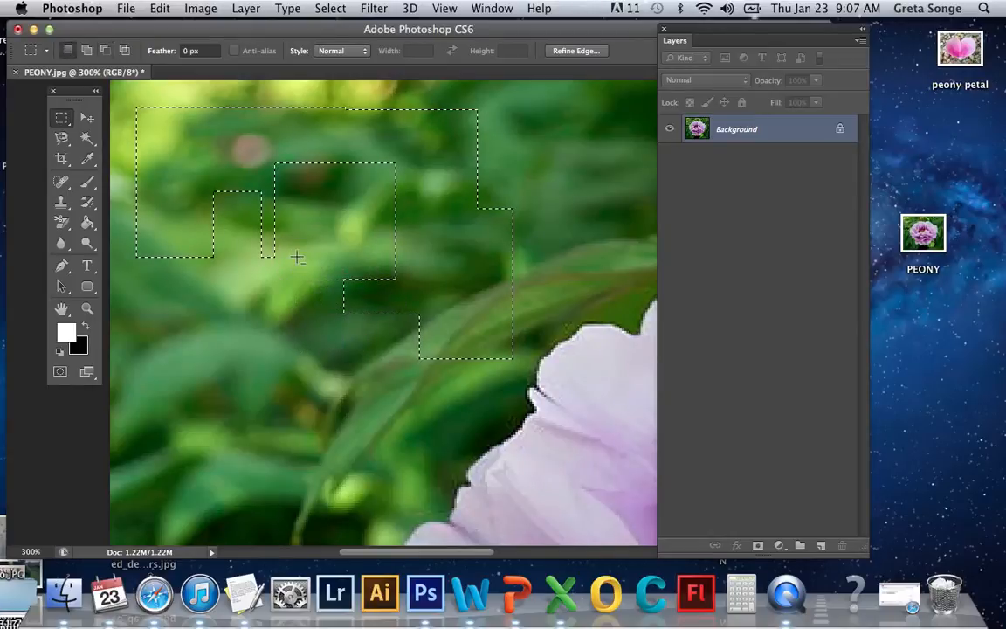
left_click_drag(365, 230, 319, 227)
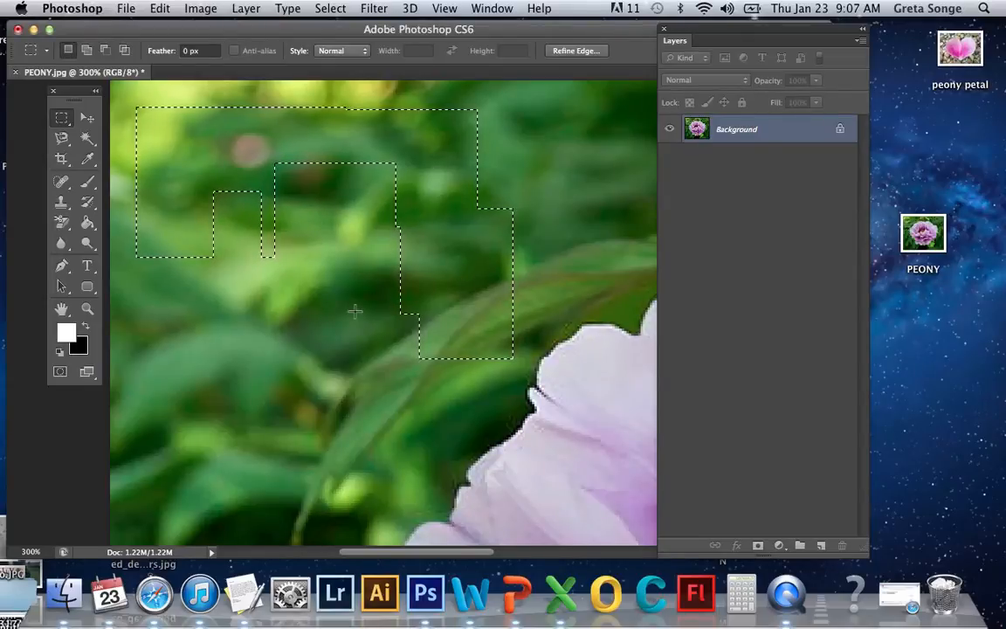
key("alt")
left_click(370, 264)
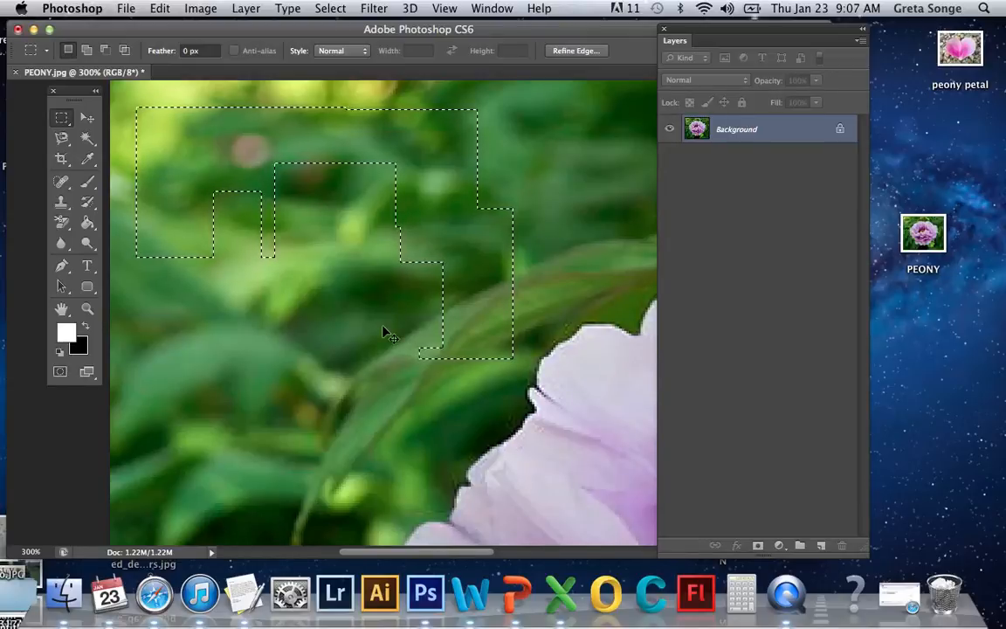
Clear the selection and draw a freehand Lasso Tool selection around the blurred leaves at upper left
key("super+d")
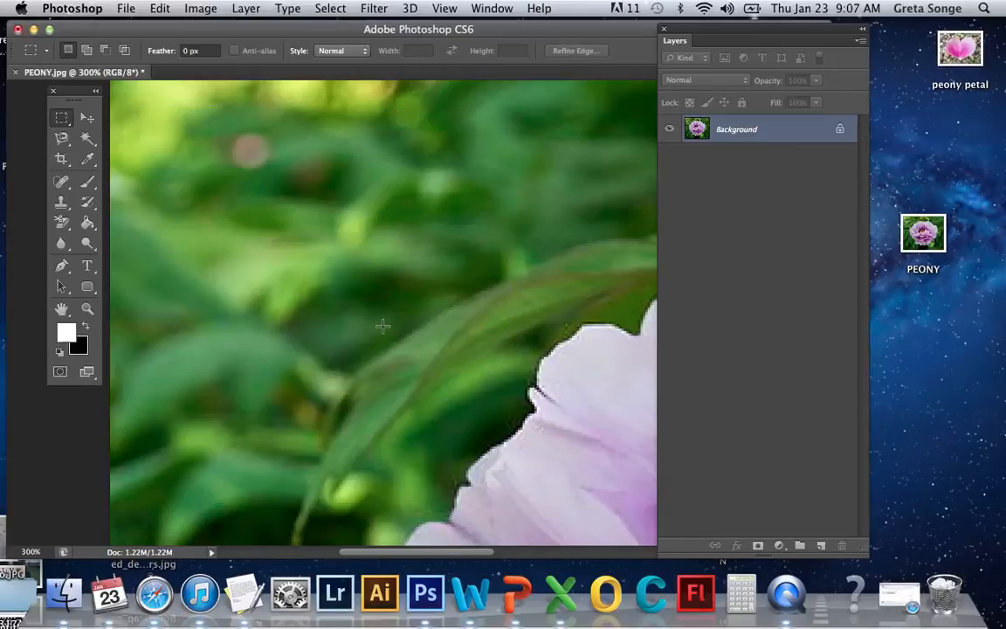
left_click(62, 138)
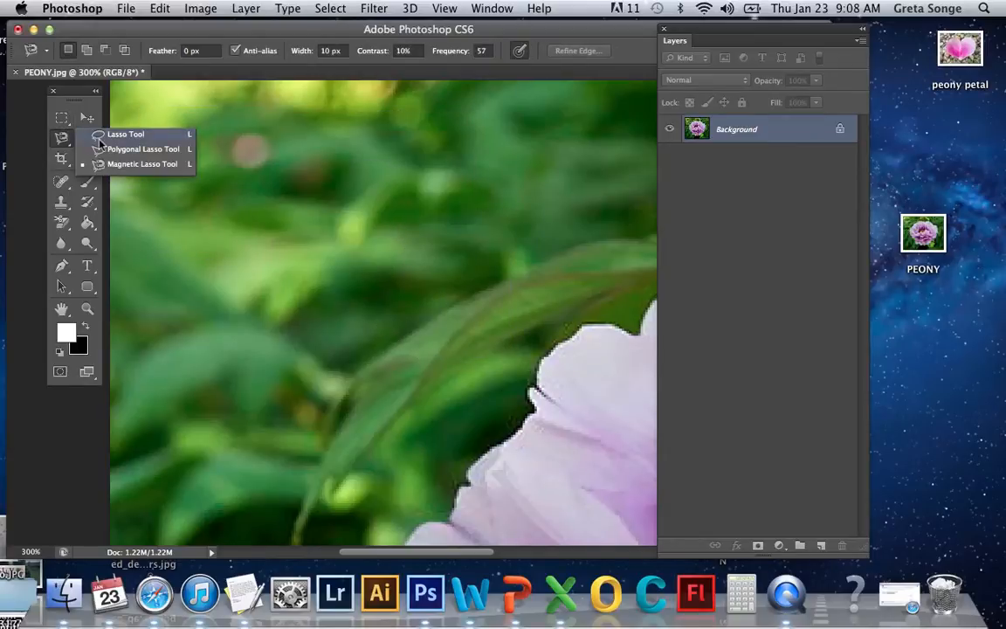
left_click(101, 137)
mouse_move(247, 124)
left_mouse_down()
mouse_move(177, 193)
mouse_move(165, 260)
mouse_move(200, 331)
mouse_move(259, 353)
mouse_move(376, 345)
mouse_move(425, 326)
mouse_move(438, 232)
mouse_move(338, 139)
mouse_move(252, 129)
left_mouse_up()
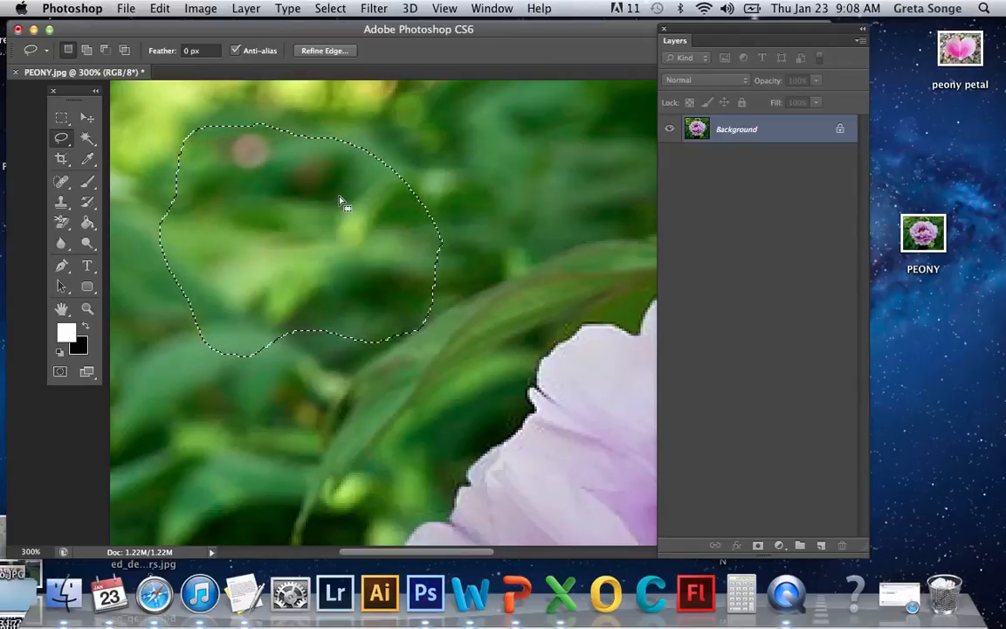
Switch to the Magic Wand with tolerance 25 and Contiguous off, and subtract a clicked leaf colour from the lasso selection
left_click(88, 139)
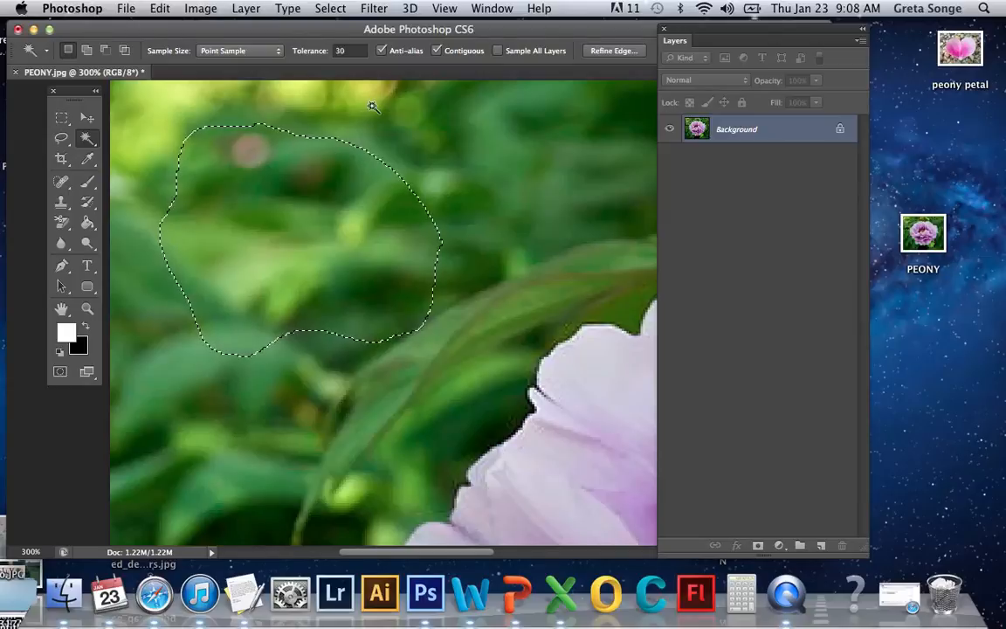
left_click(358, 51)
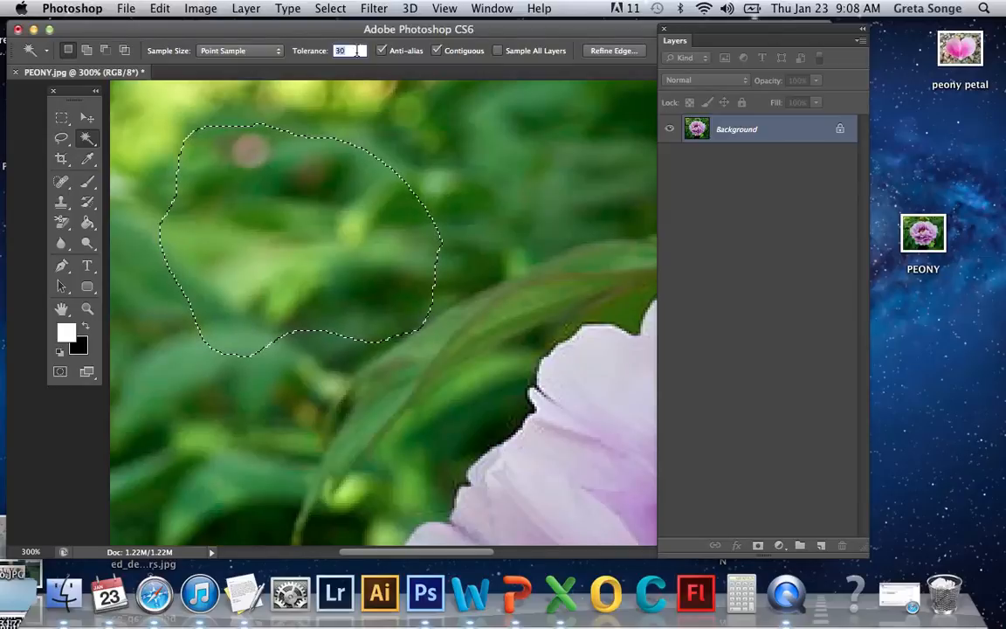
type("25")
left_click(438, 50)
key("alt")
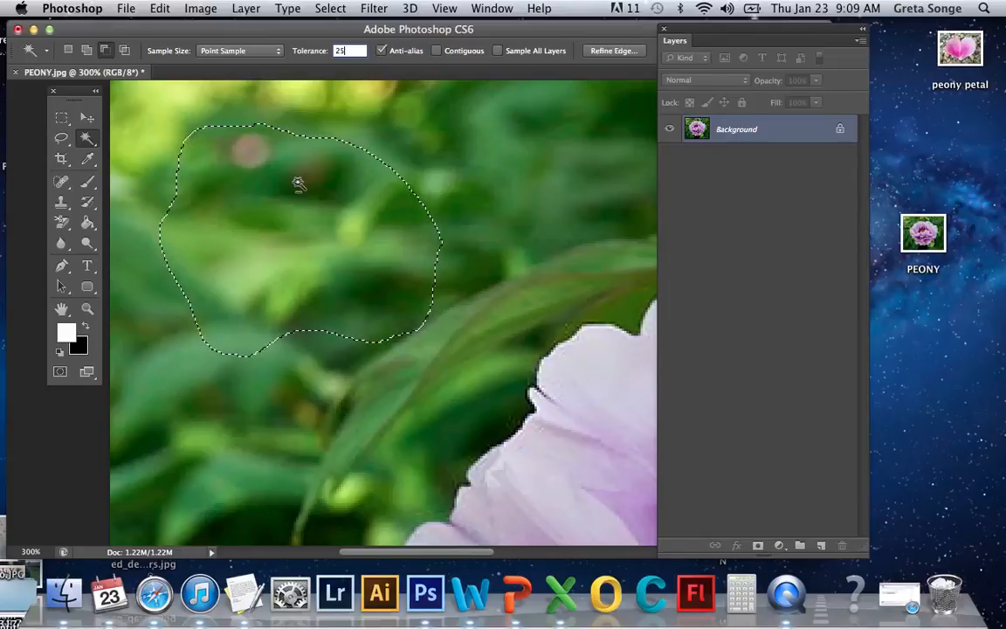
left_click(290, 191, "alt")
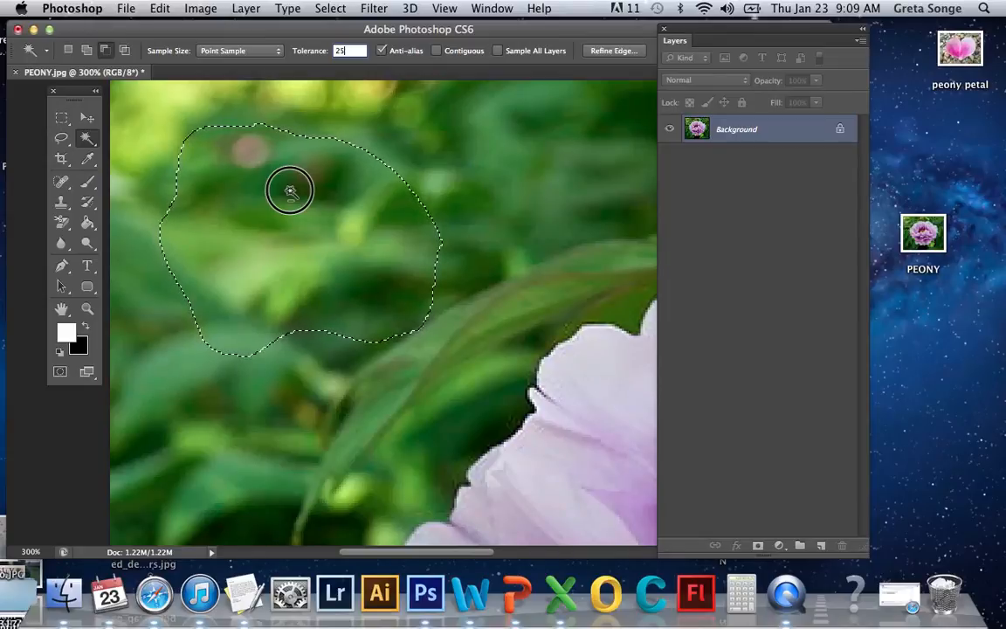